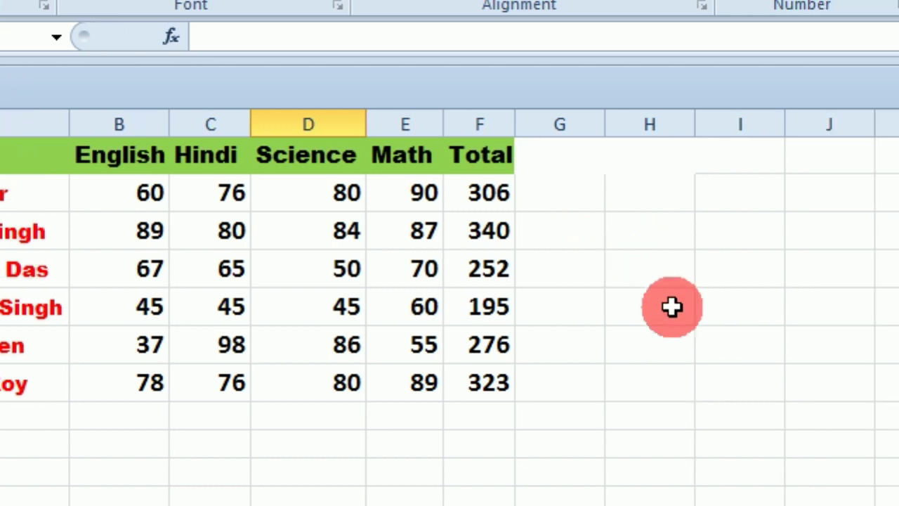
- Begin a SUM function in cell H5 by entering =sum(
click(643, 310)
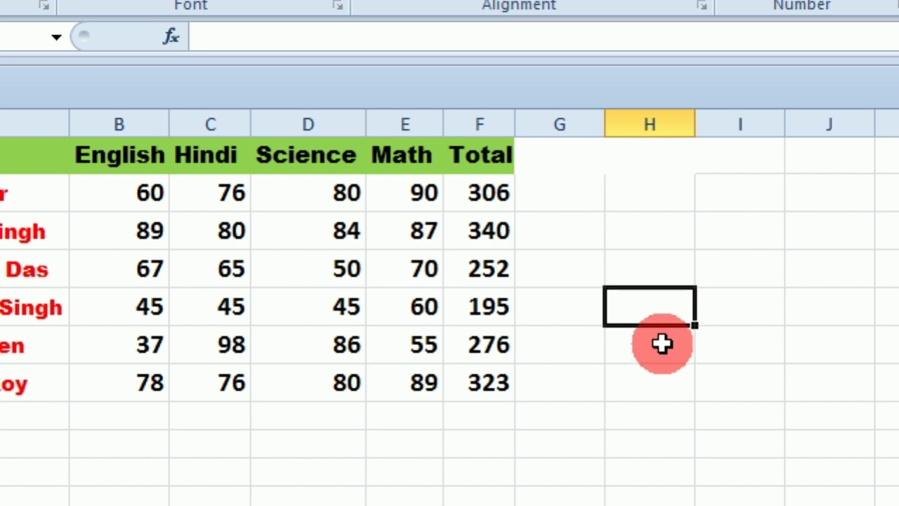
text(=s)
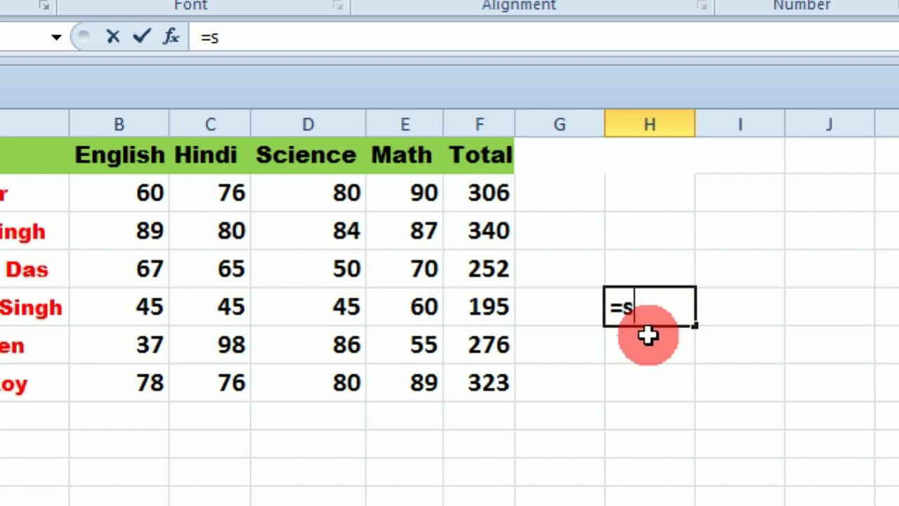
text(um)
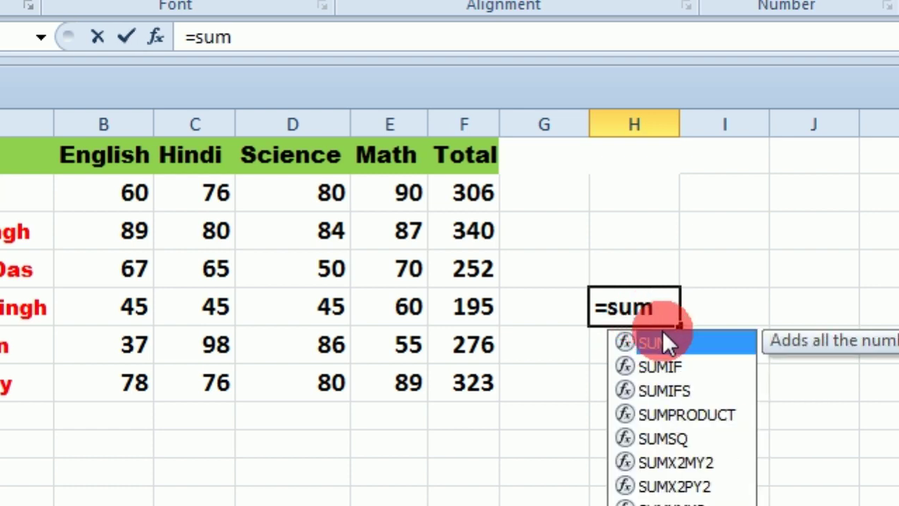
text(()
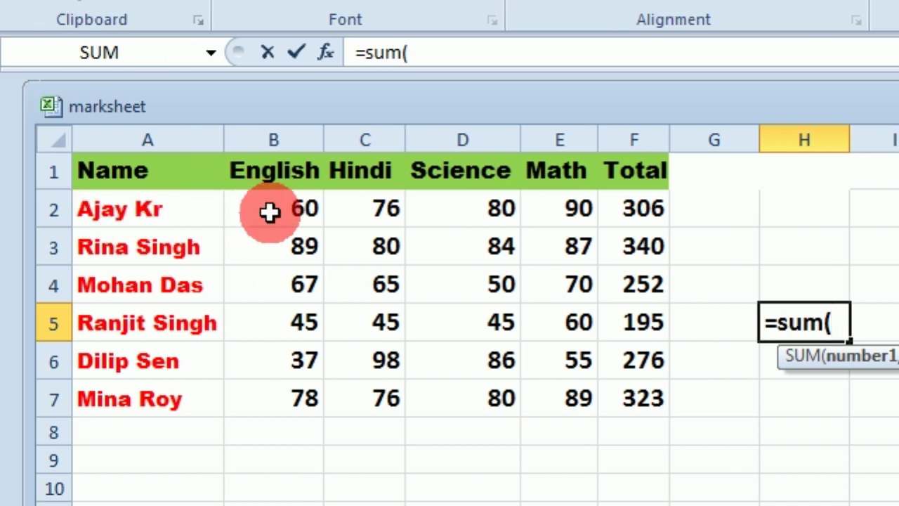
- Complete H5's formula as =SUM(B2,D2) so it returns 140
click(270, 212)
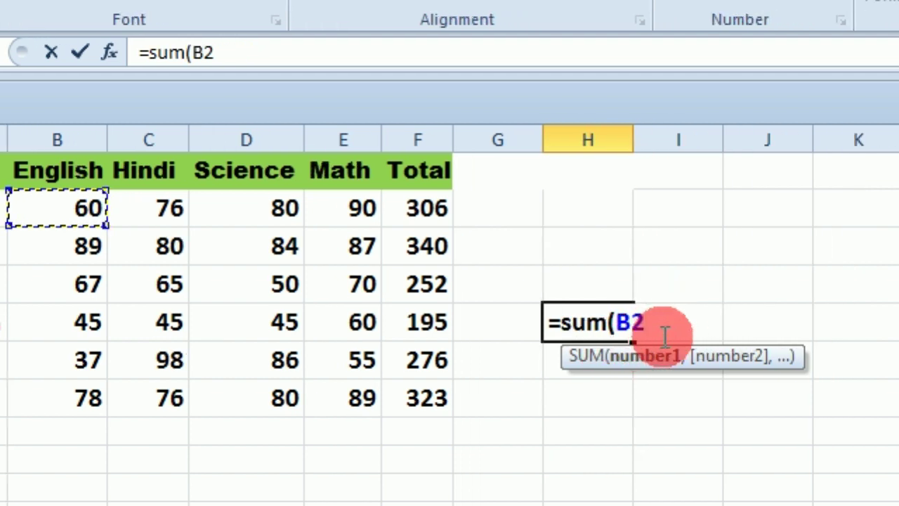
text(,)
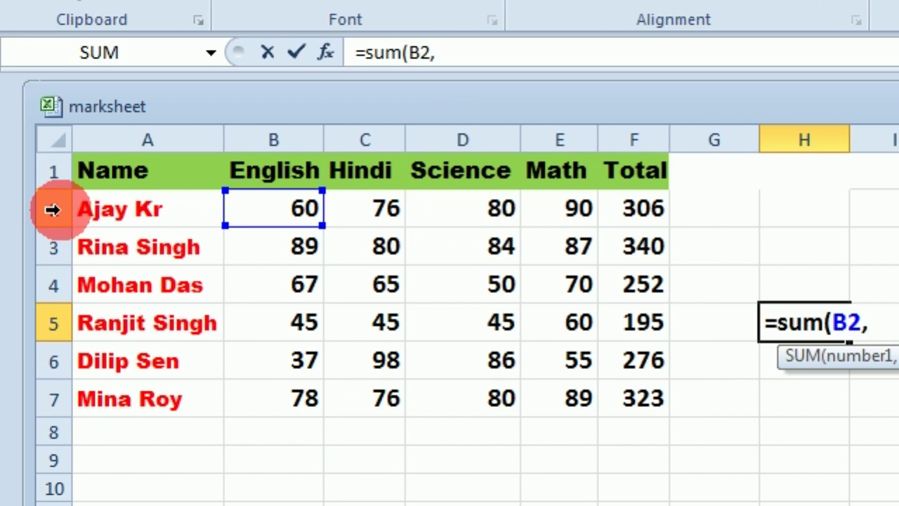
click(470, 213)
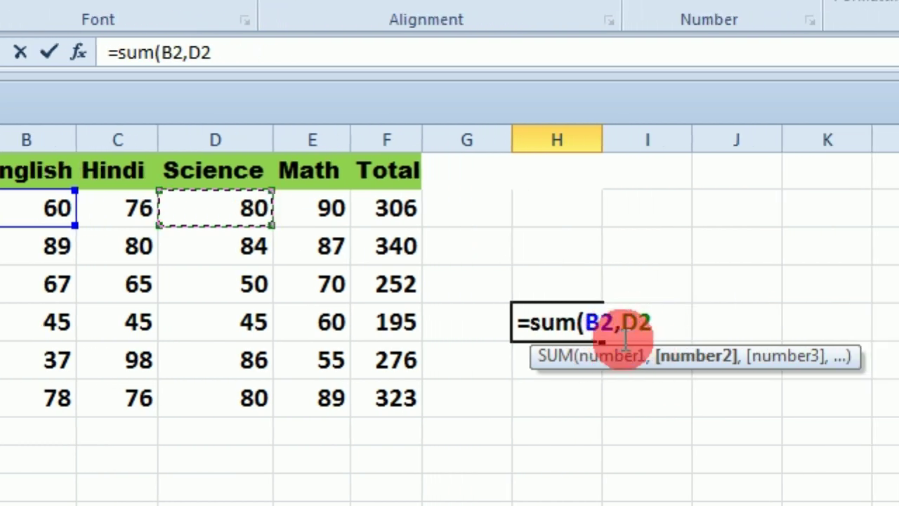
click(541, 345)
click(579, 344)
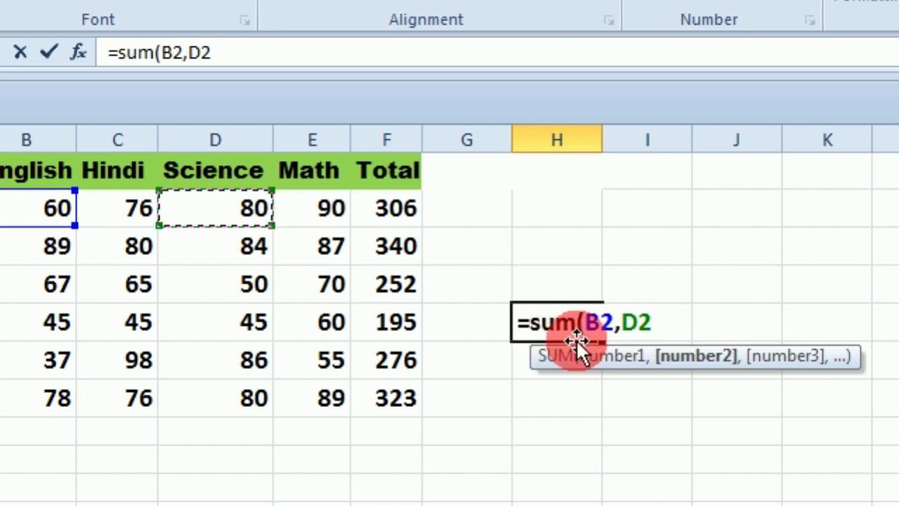
click(612, 339)
click(603, 338)
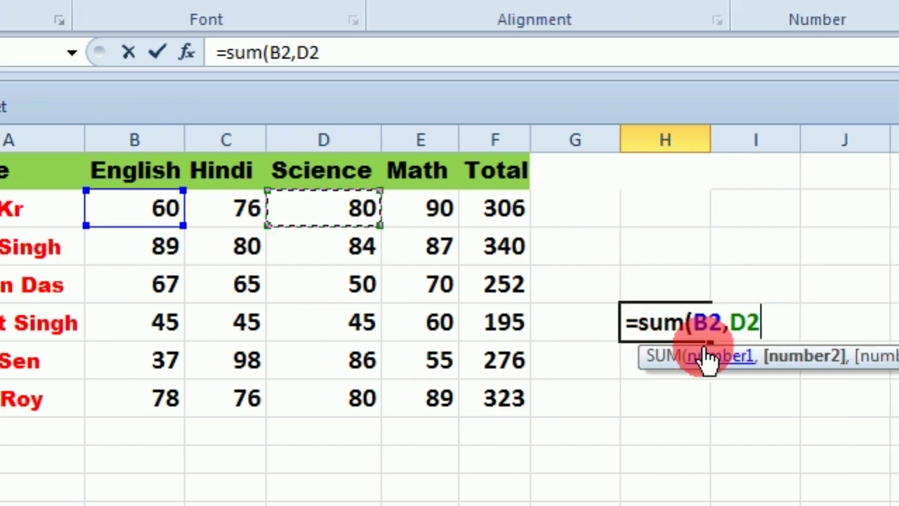
text())
click(661, 341)
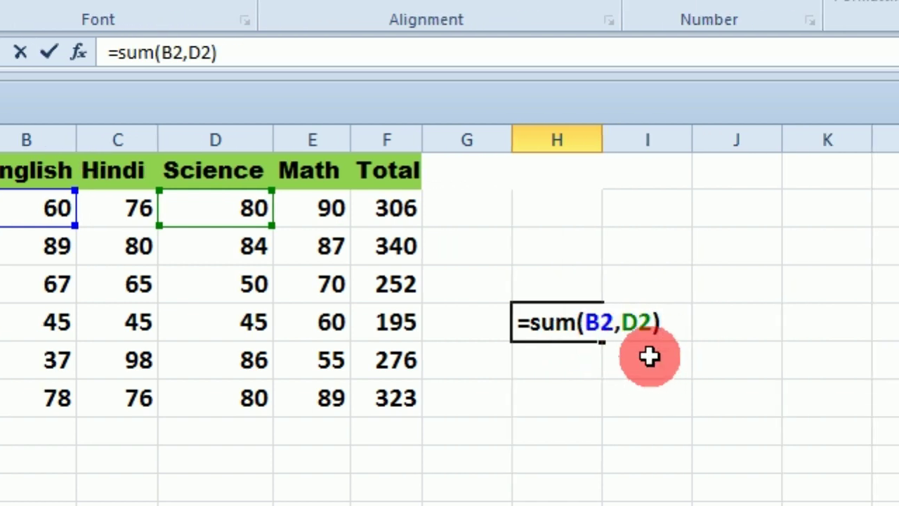
key(Return)
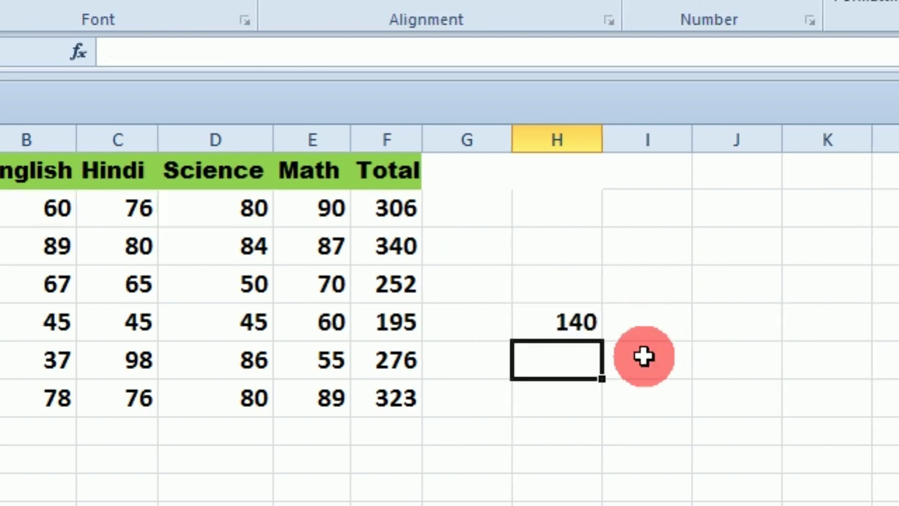
- Delete the =SUM(B2,D2) formula from H5, leaving the cell empty
click(566, 325)
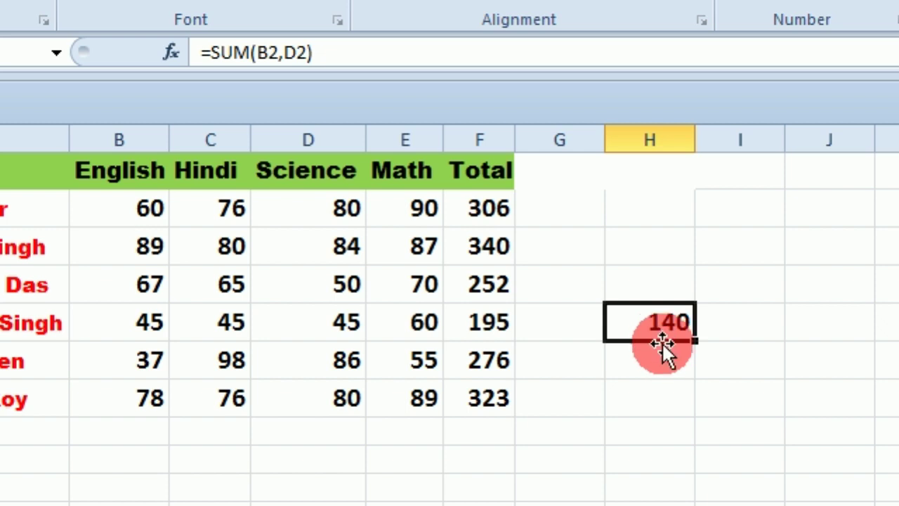
key(F2)
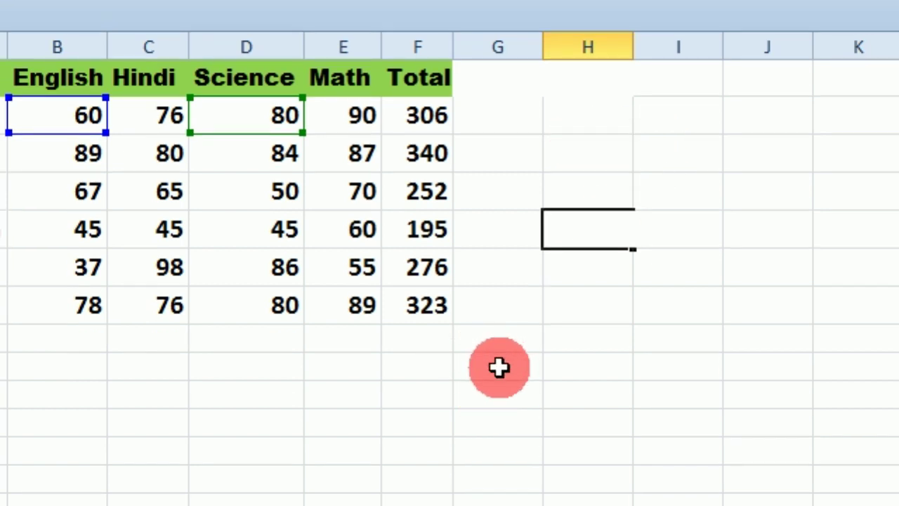
click(499, 366)
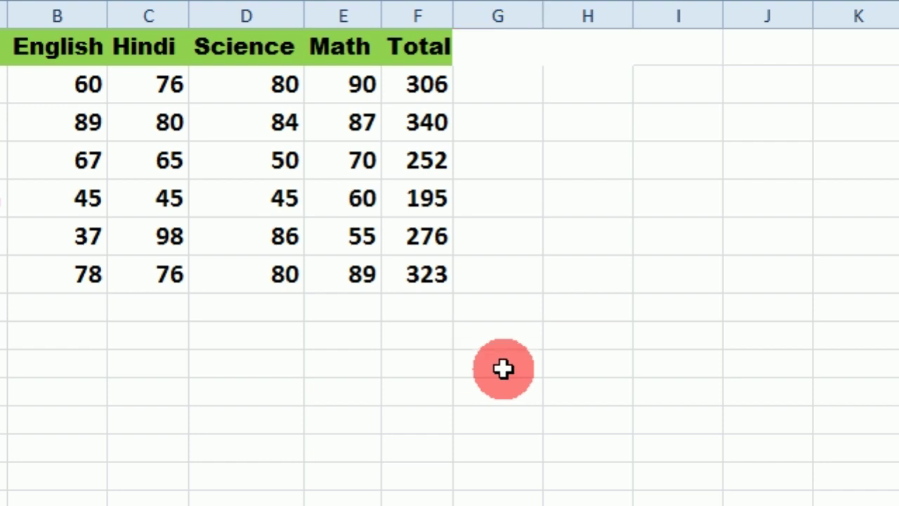
- Enter the formula =B2+D4 in G9 so it shows 110
click(496, 345)
text(=)
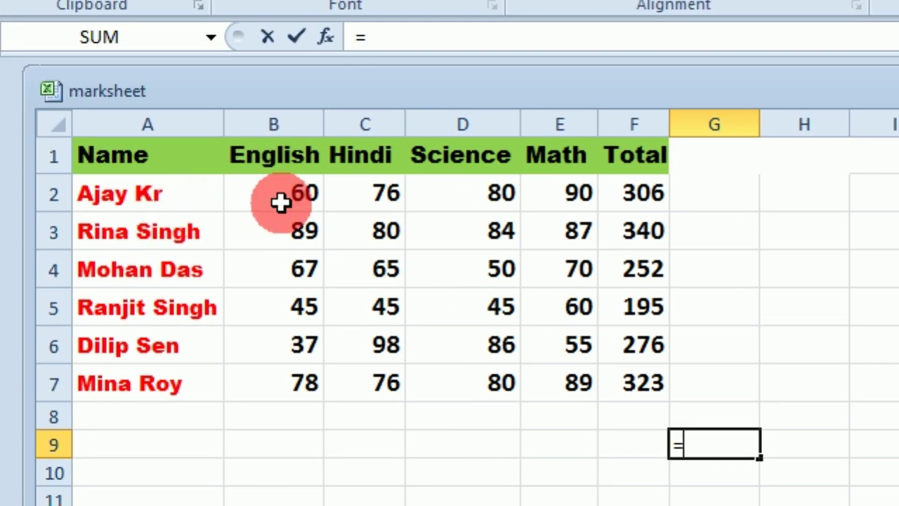
click(222, 198)
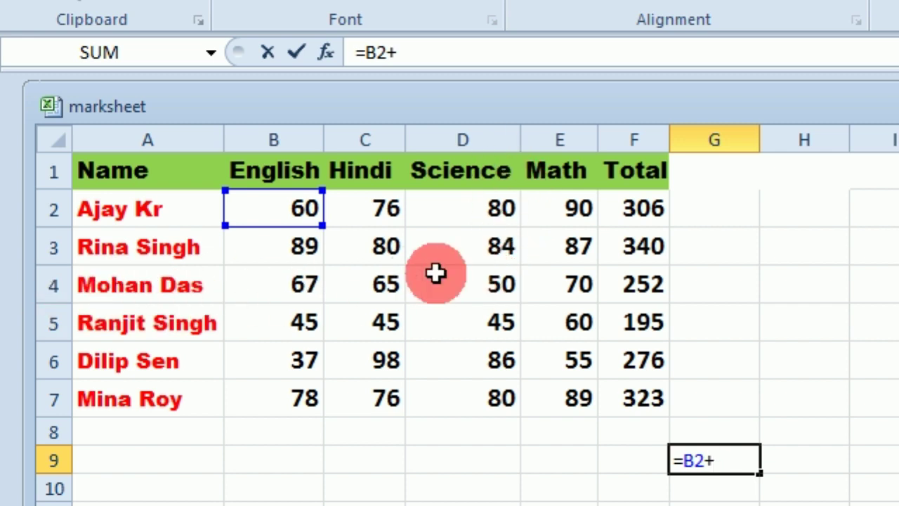
click(486, 287)
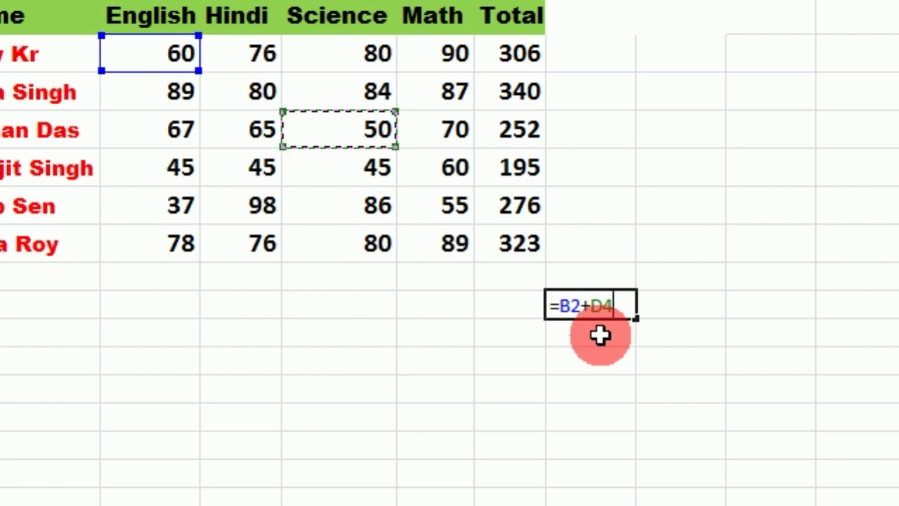
key(Return)
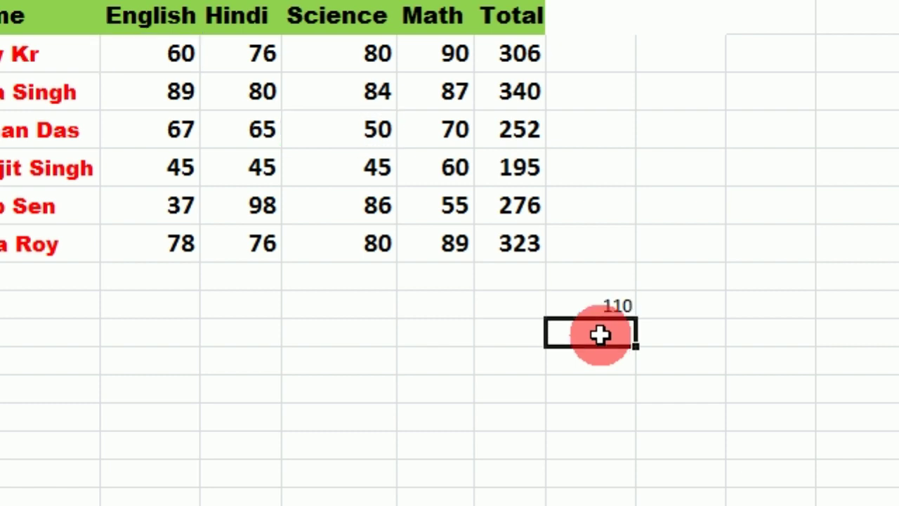
- Check G9's 110 result, then start a new formula in H4
click(606, 308)
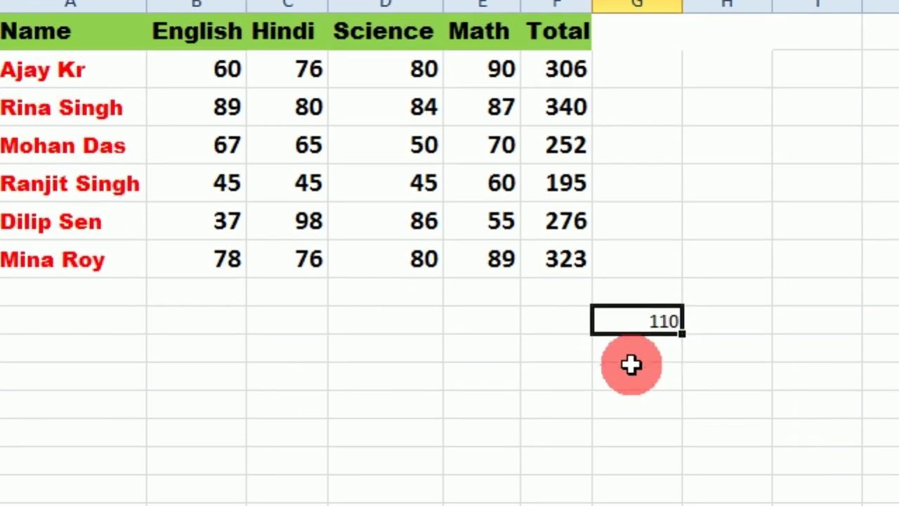
click(631, 364)
click(631, 322)
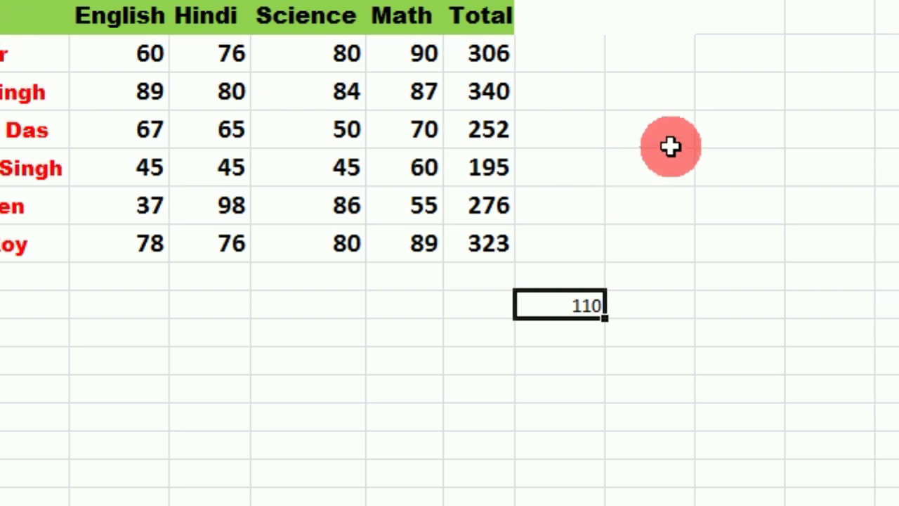
click(651, 134)
text(=)
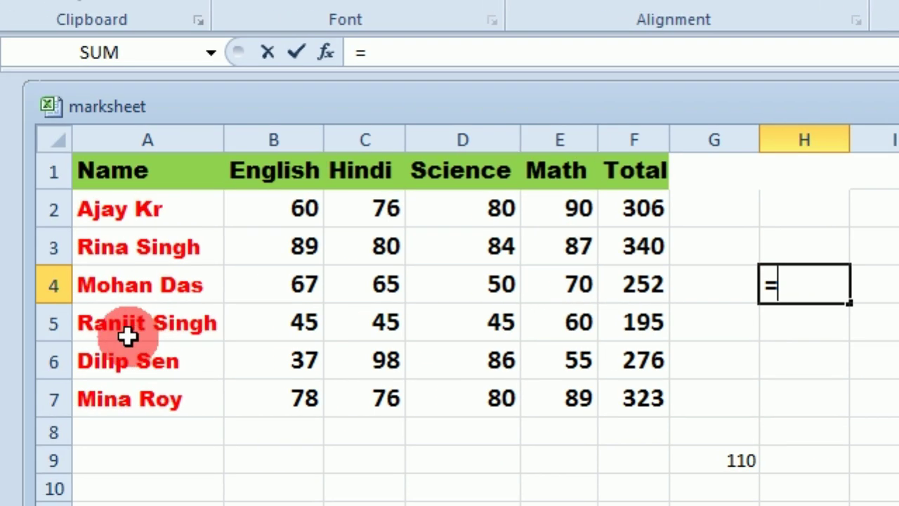
- Build =E5+D7+B2 in H4 and confirm it to show 200
click(562, 324)
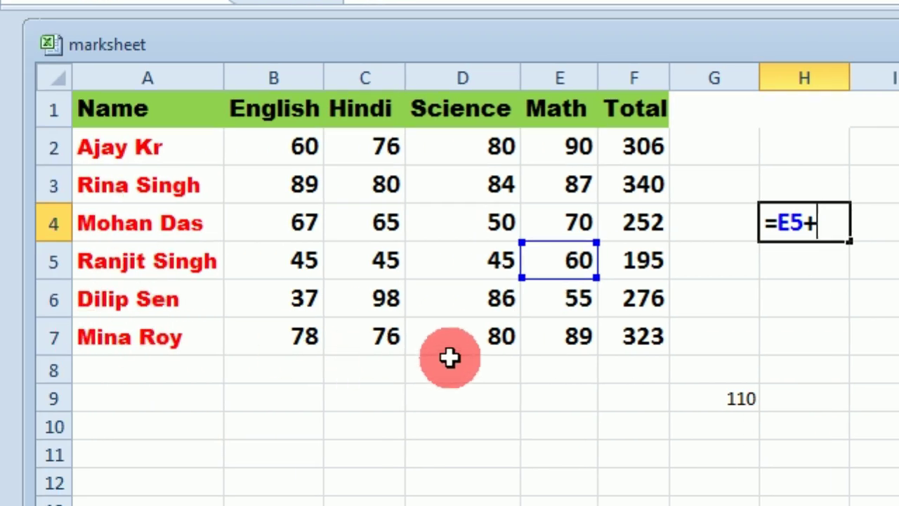
click(493, 341)
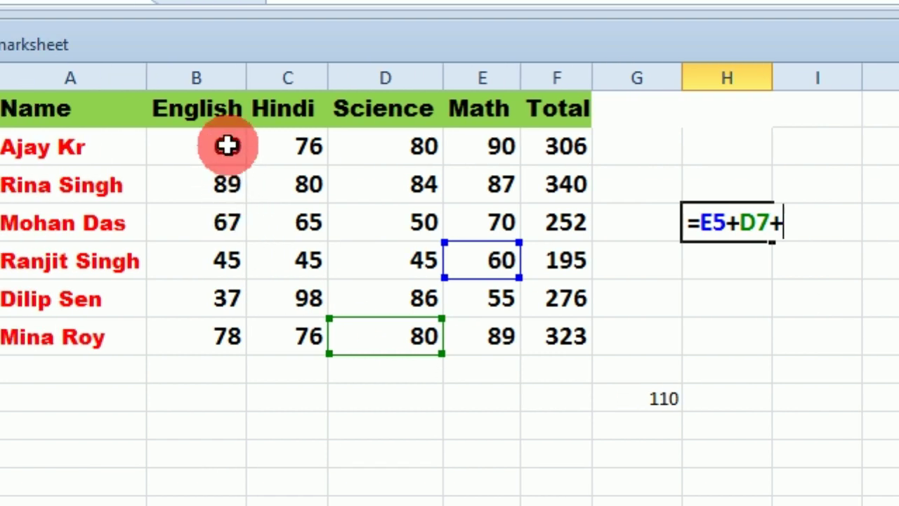
click(227, 145)
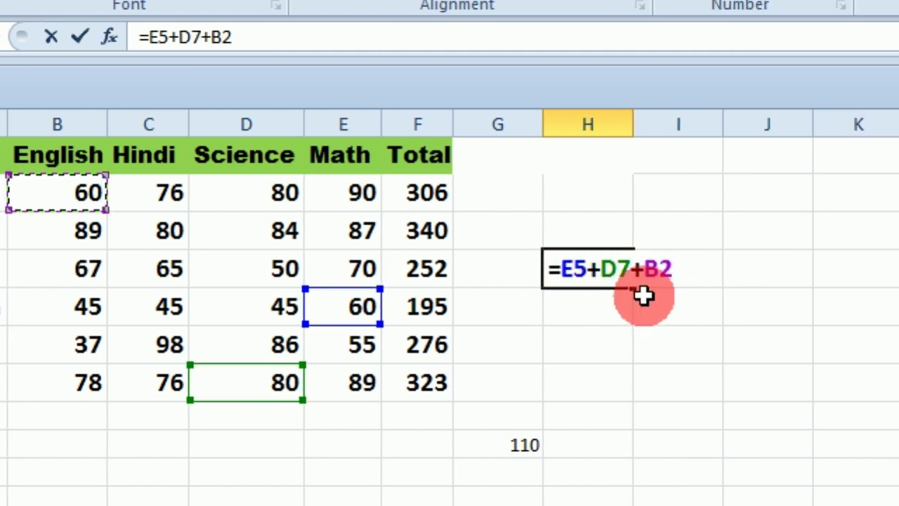
key(Return)
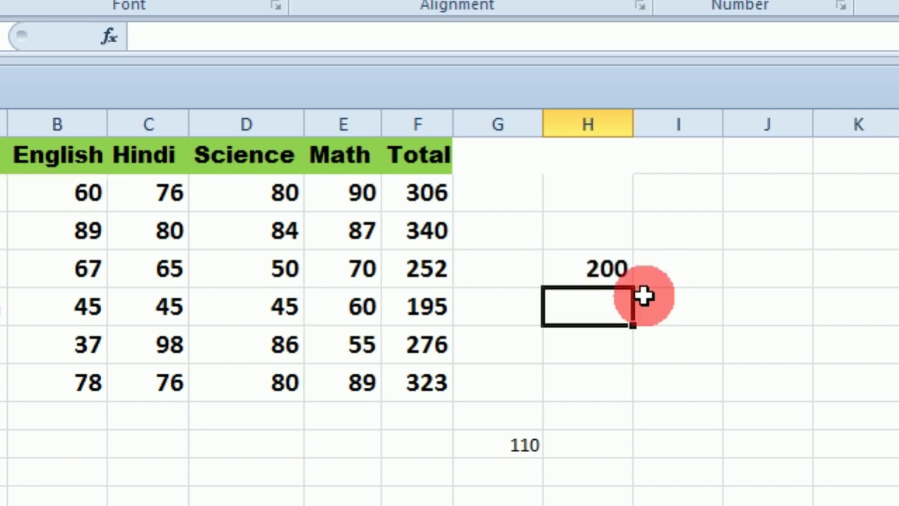
click(563, 268)
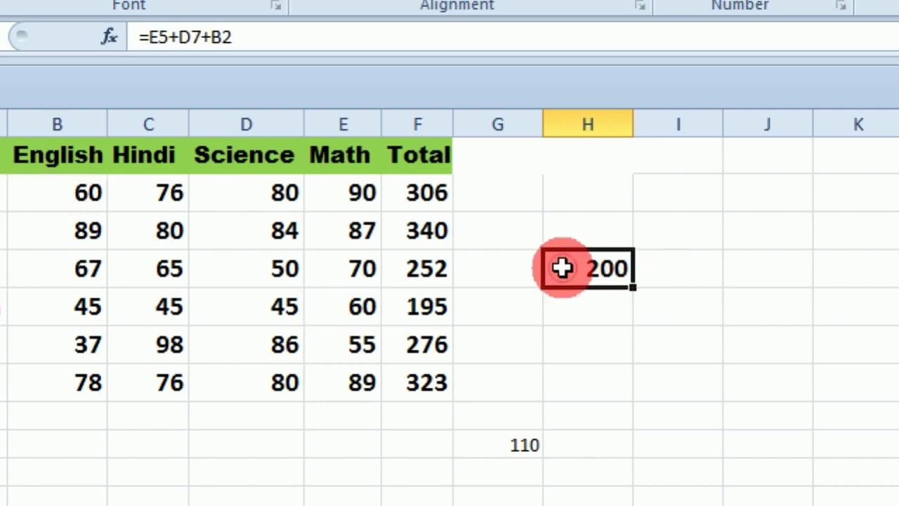